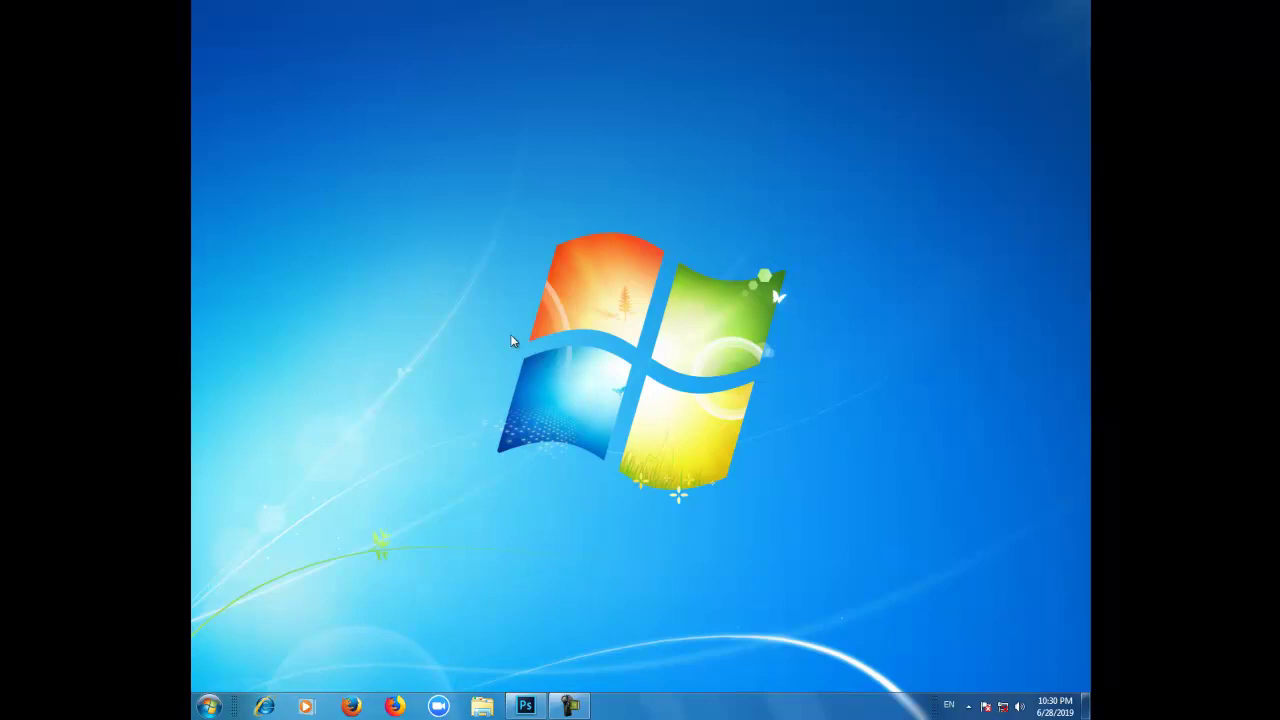
Step: Restore the Photoshop window showing the listing cargo ship photo from the taskbar
click(525, 706)
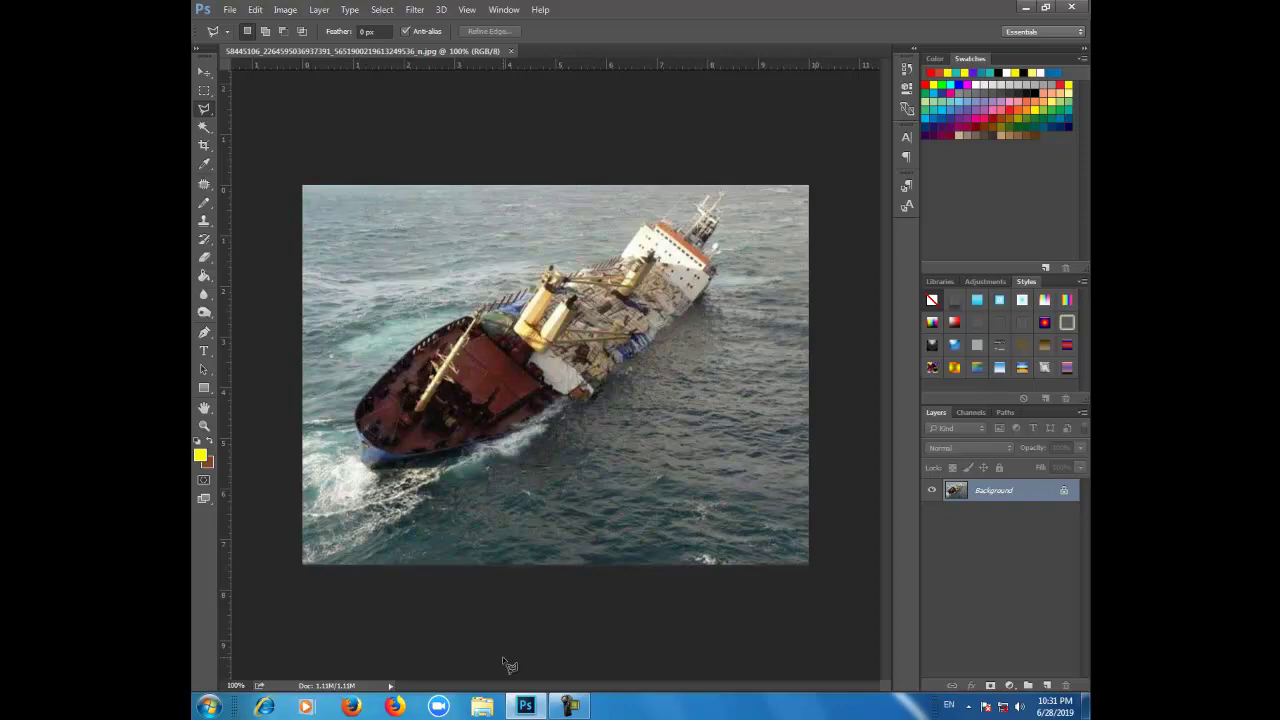
Step: Open Jellyfish.jpg from Pictures > Sample Pictures as a second document
key(ctrl+o)
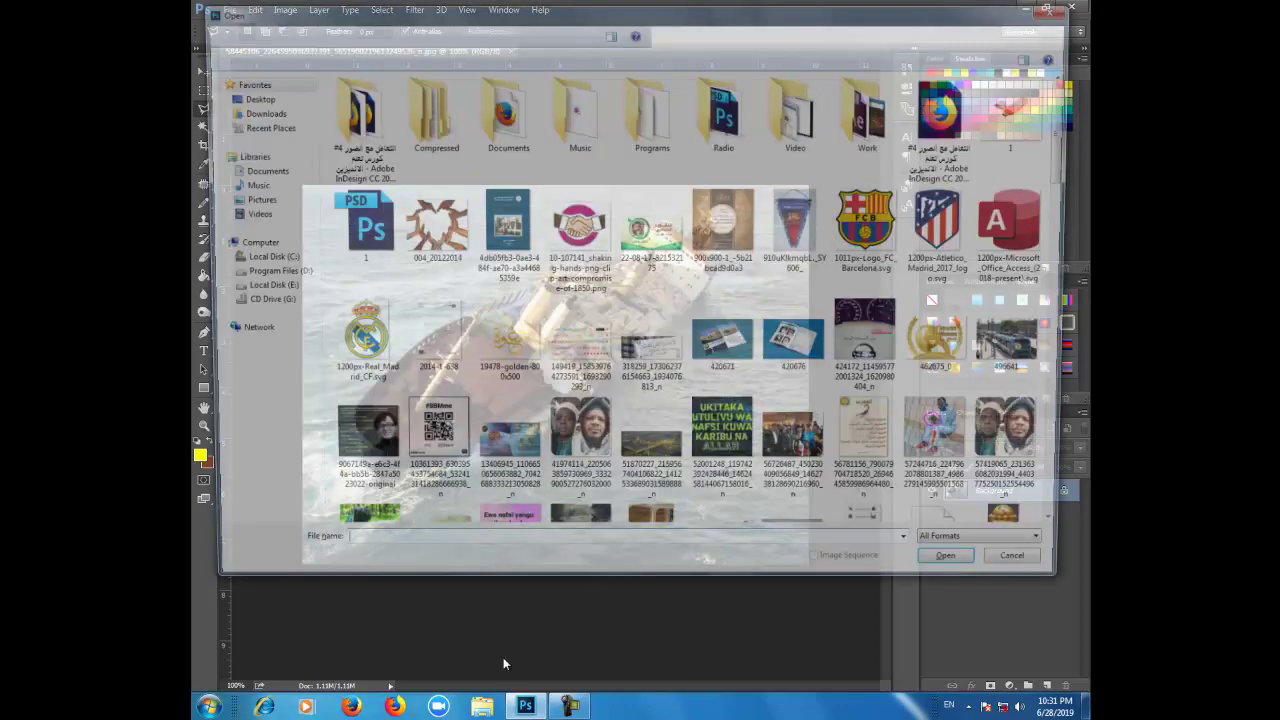
click(247, 200)
double_click(375, 168)
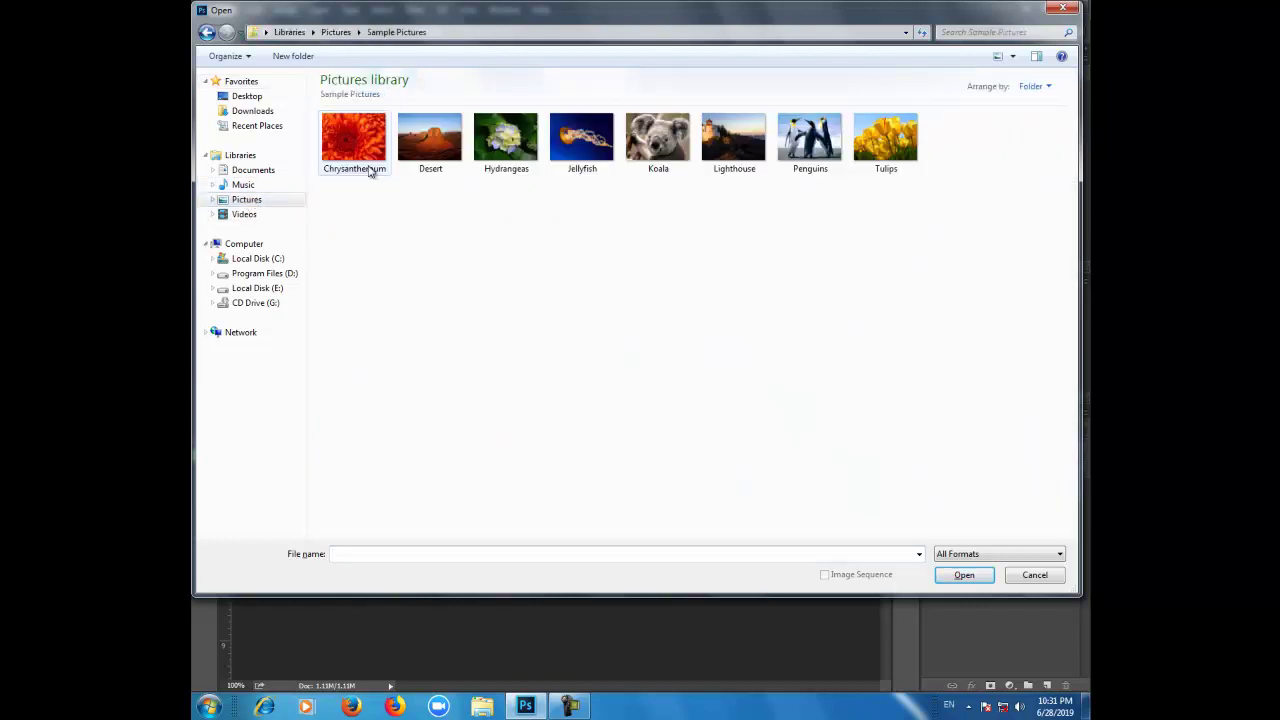
click(578, 160)
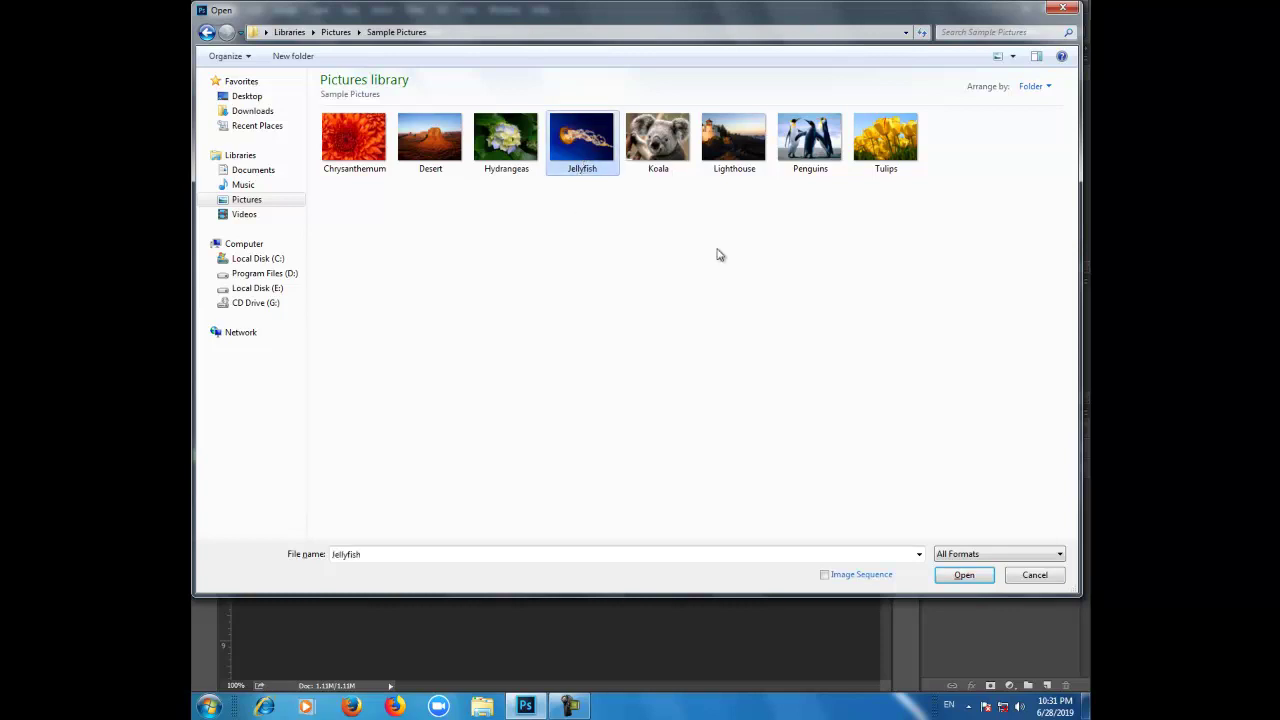
click(945, 575)
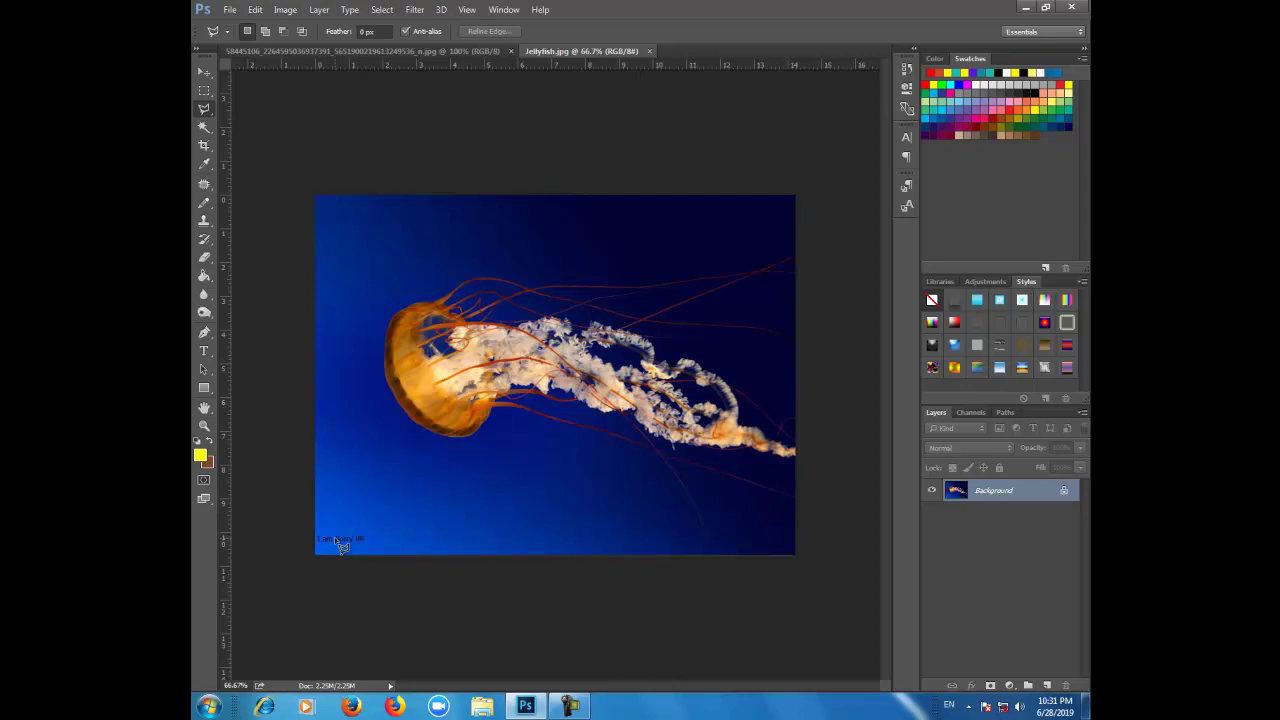
Step: Make the ship photo the active document again via its tab
click(394, 52)
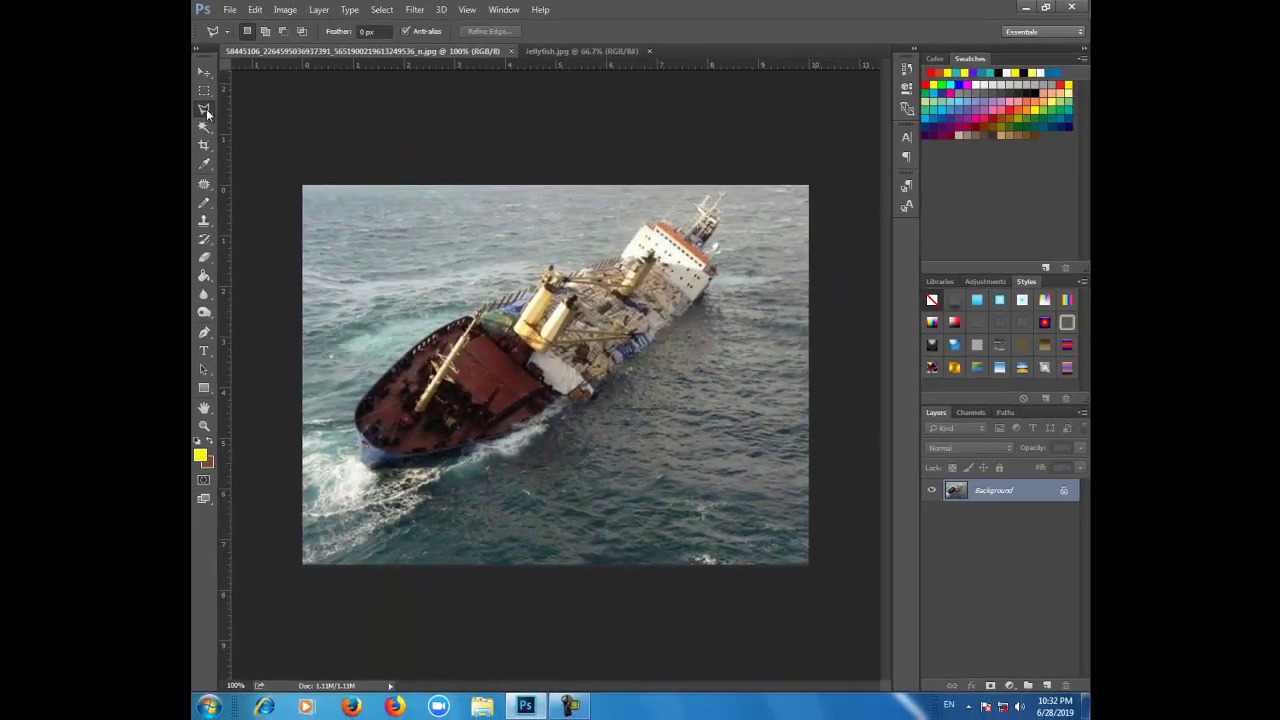
Step: Select the Polygonal Lasso Tool and begin outlining the ship's hull
right_click(205, 112)
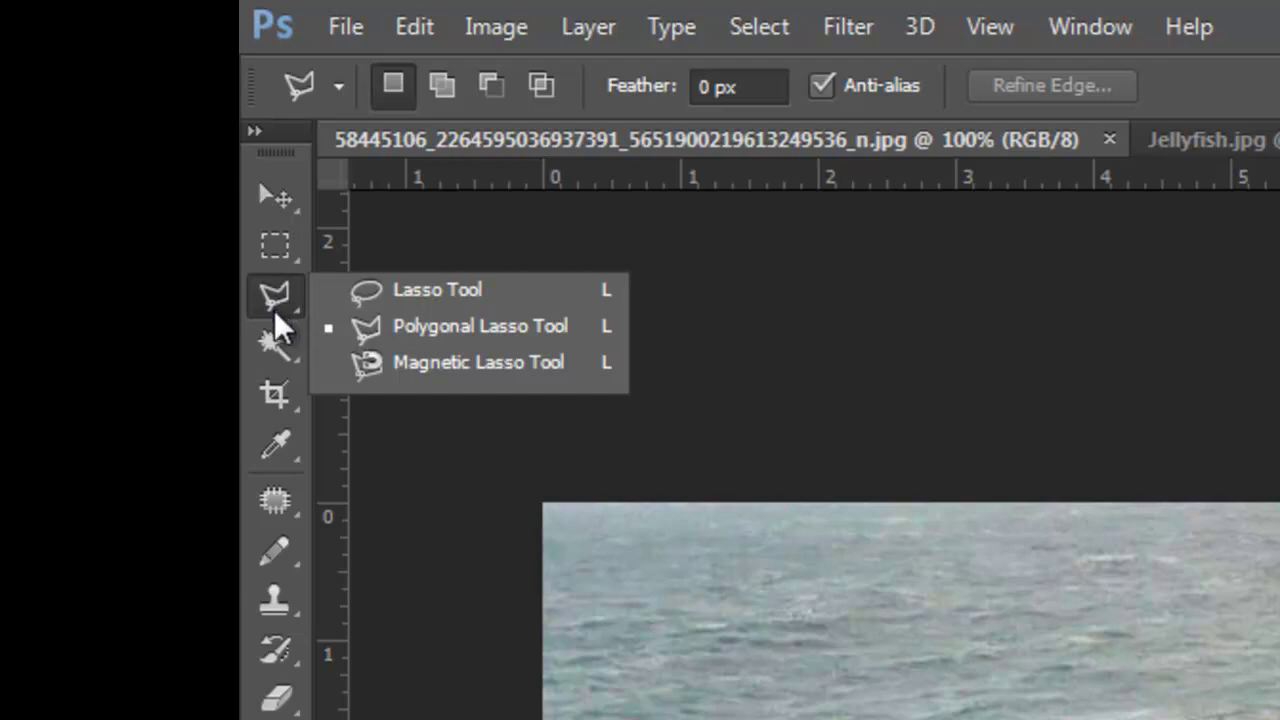
click(291, 505)
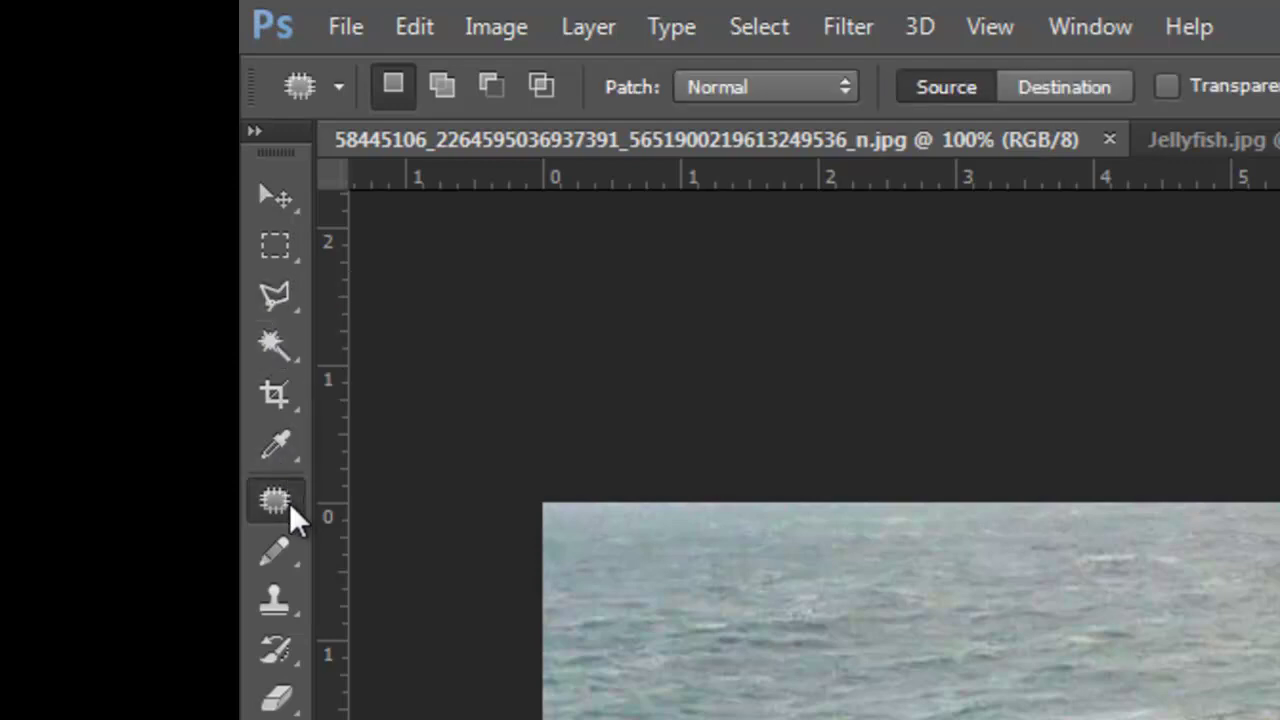
right_click(291, 518)
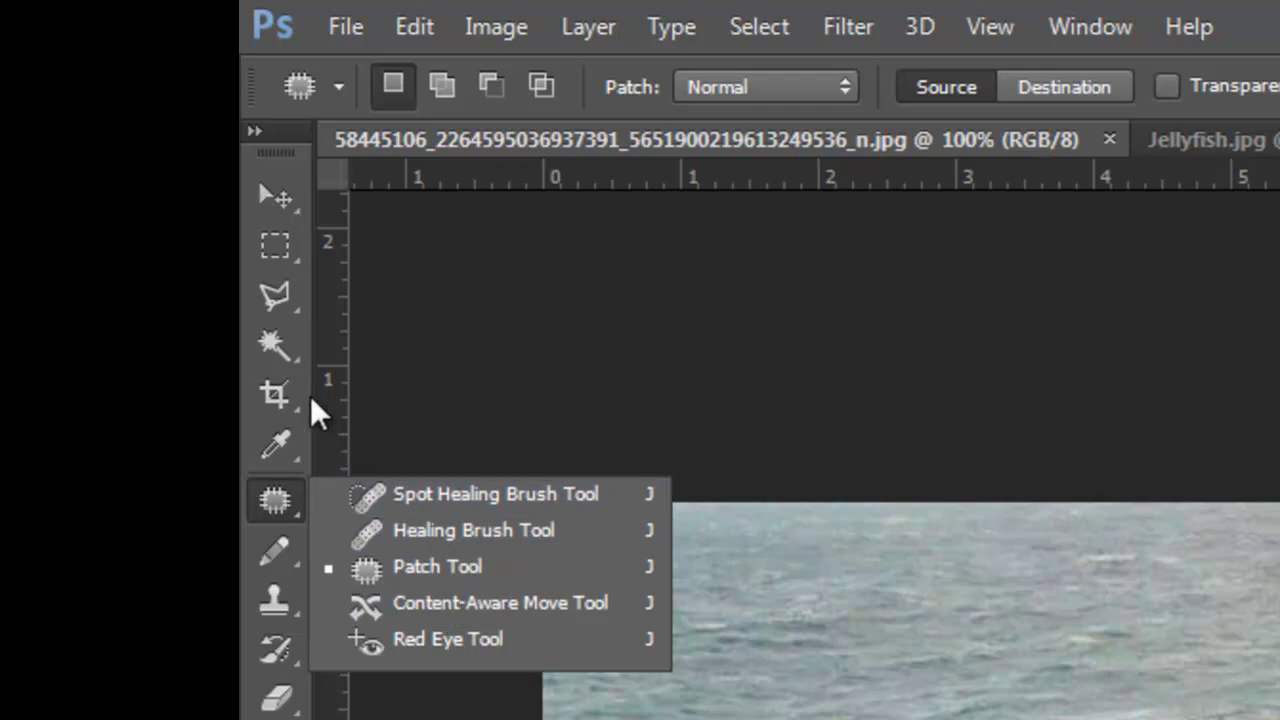
click(281, 508)
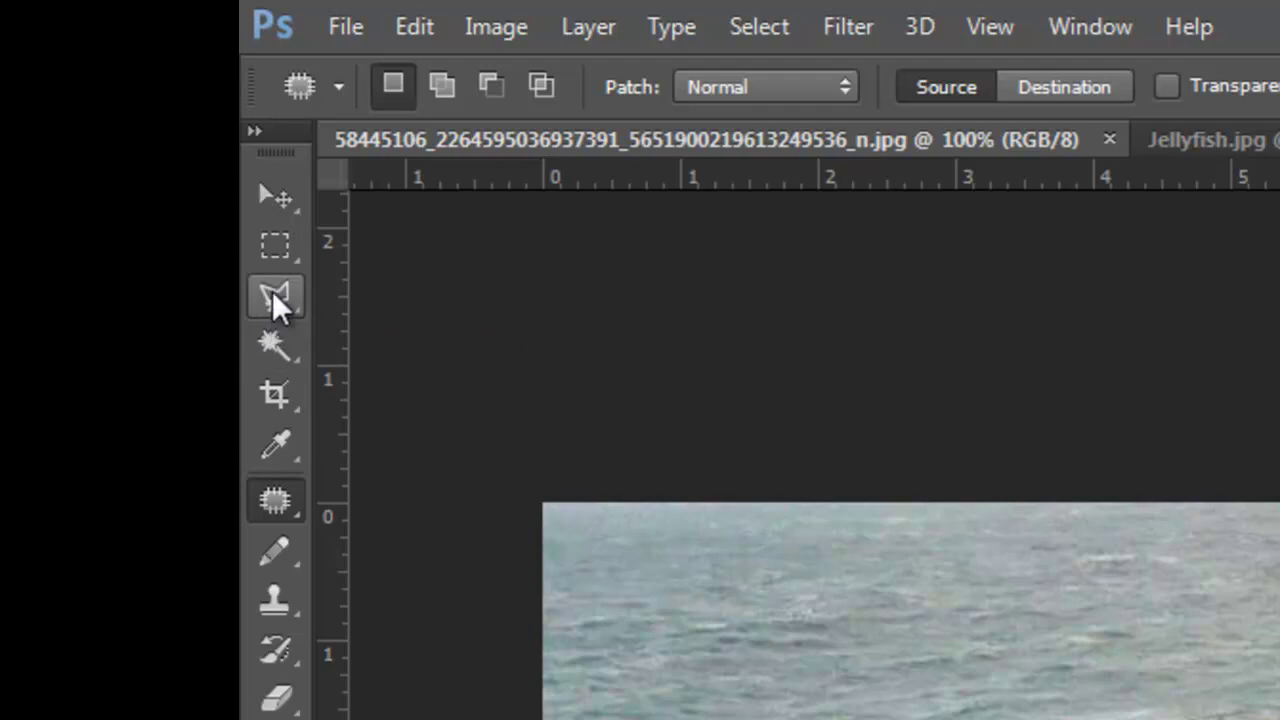
click(278, 305)
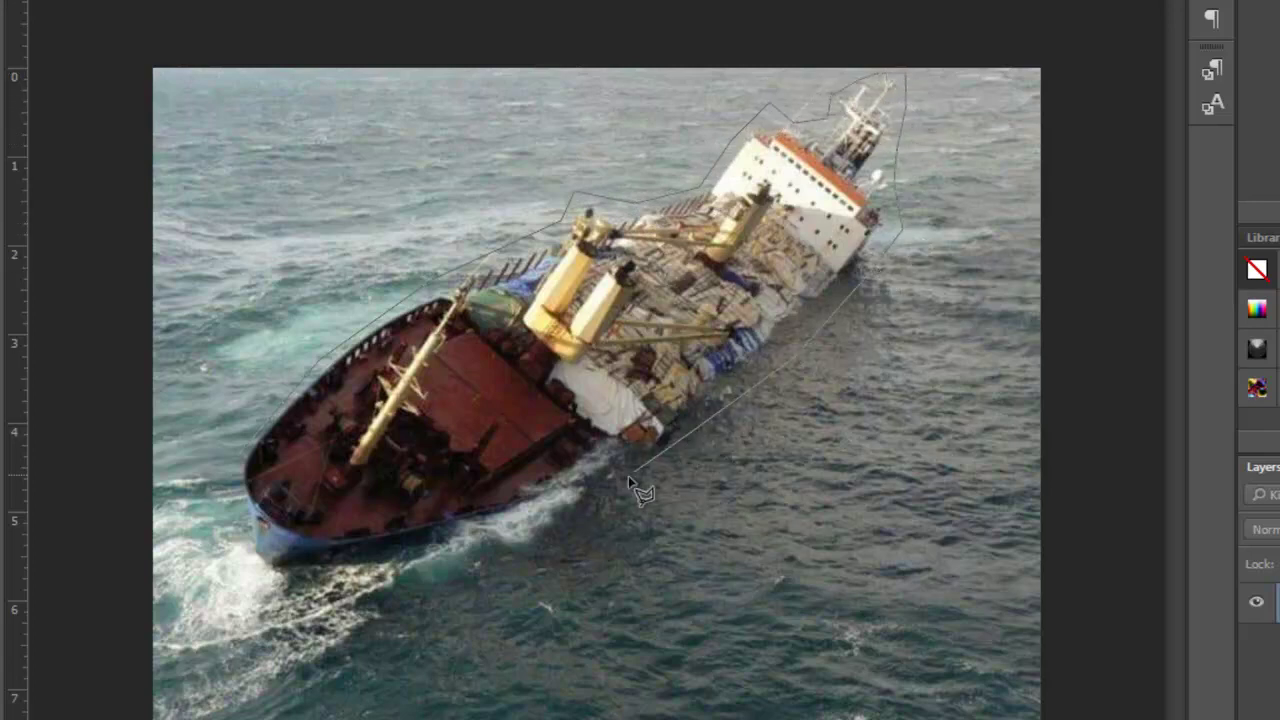
Step: Close the polygonal outline at its starting point so the whole ship is selected
click(248, 450)
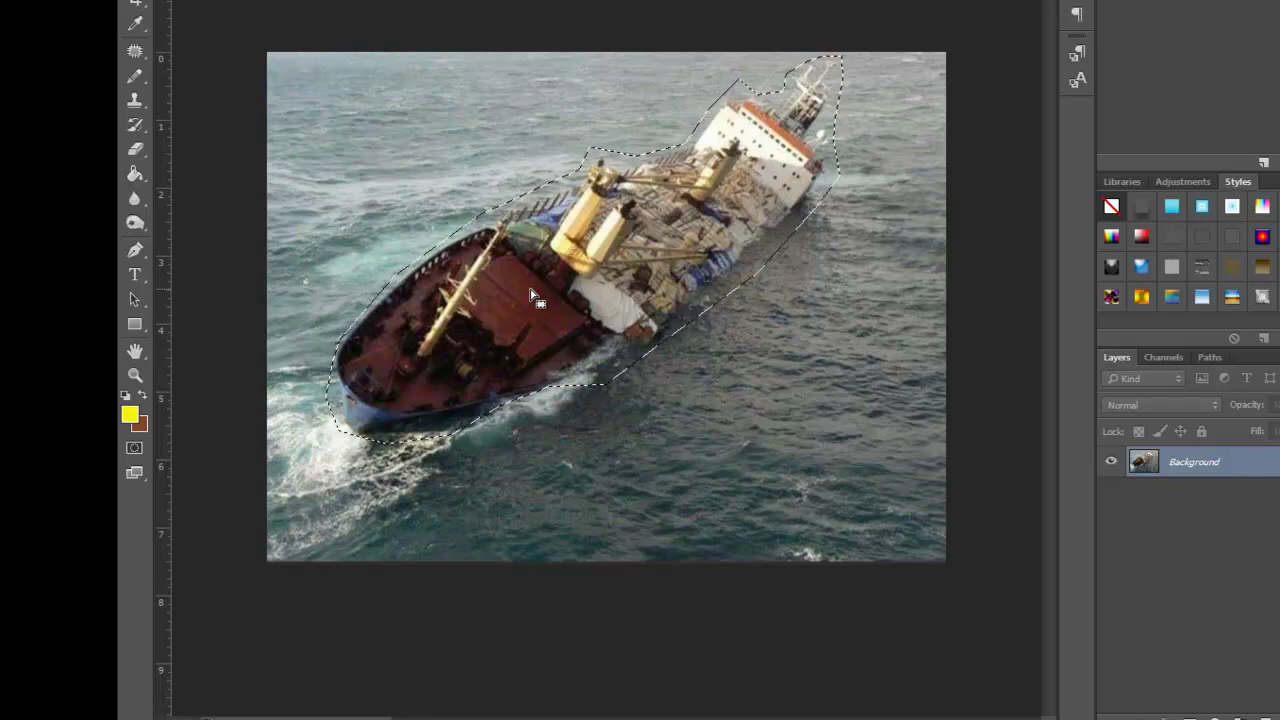
Step: Fill the ship selection using Content-Aware contents so surrounding sea replaces it
right_click(531, 293)
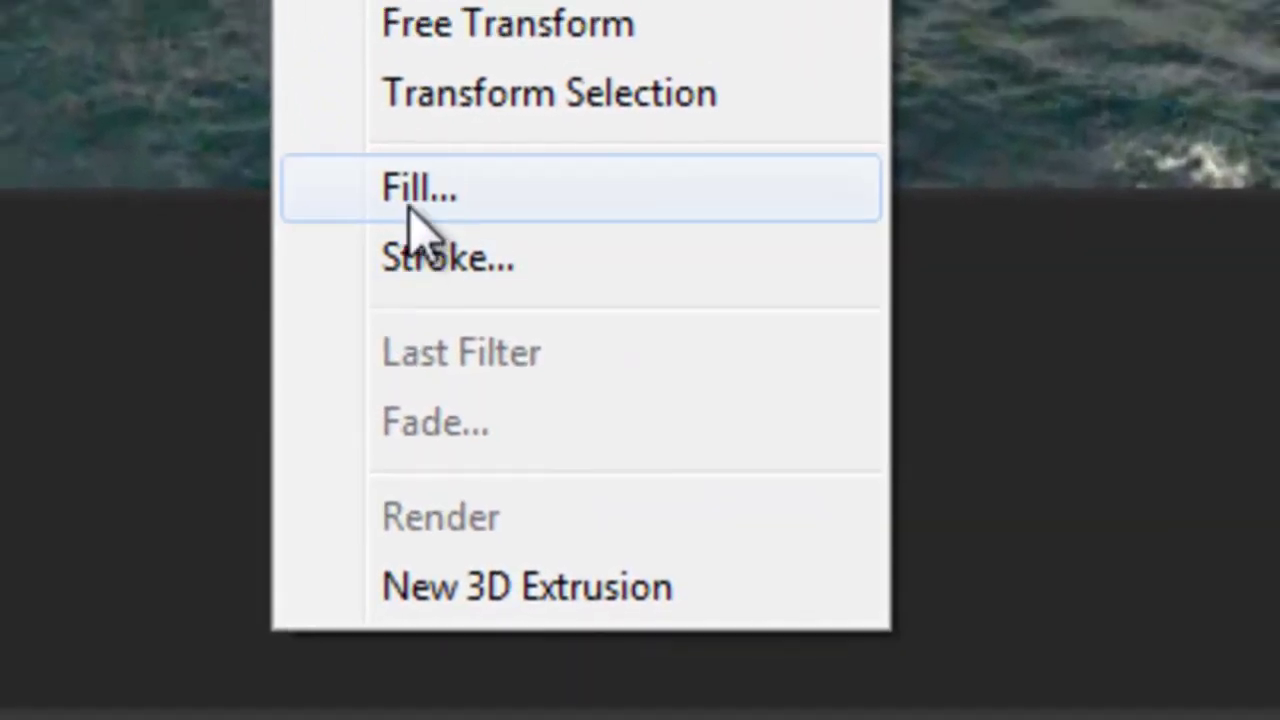
click(408, 210)
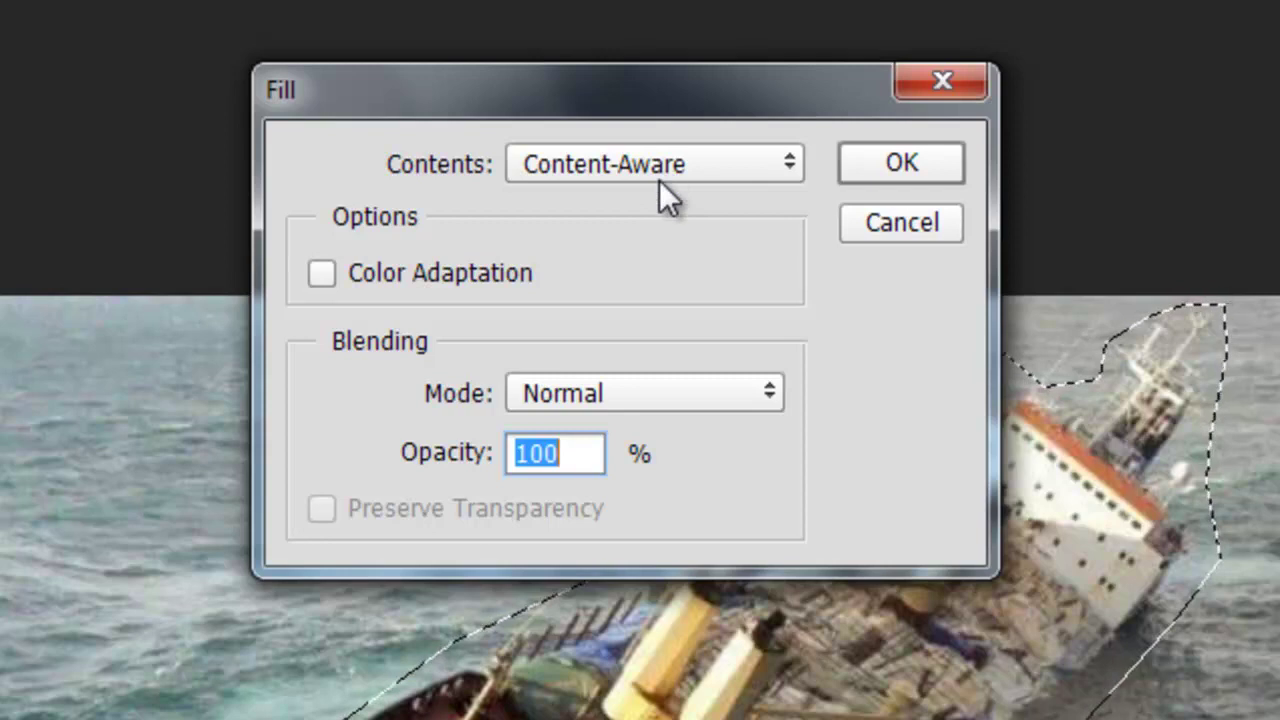
click(713, 164)
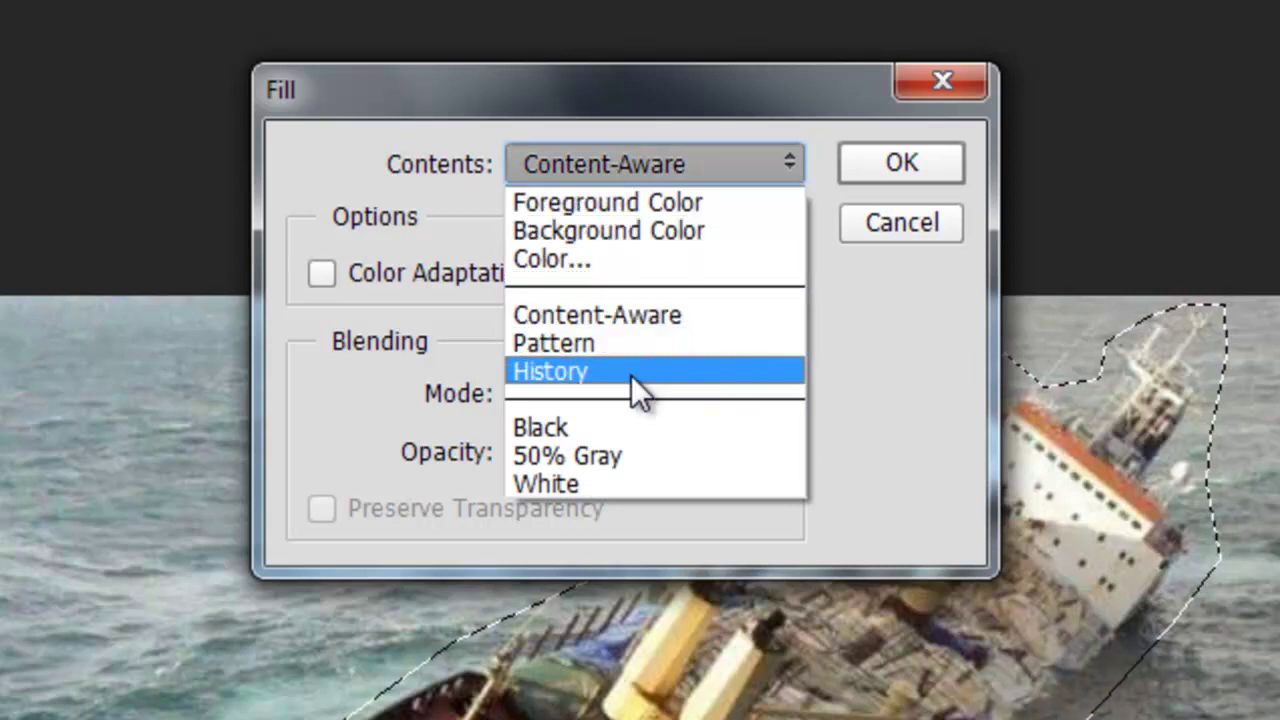
click(621, 321)
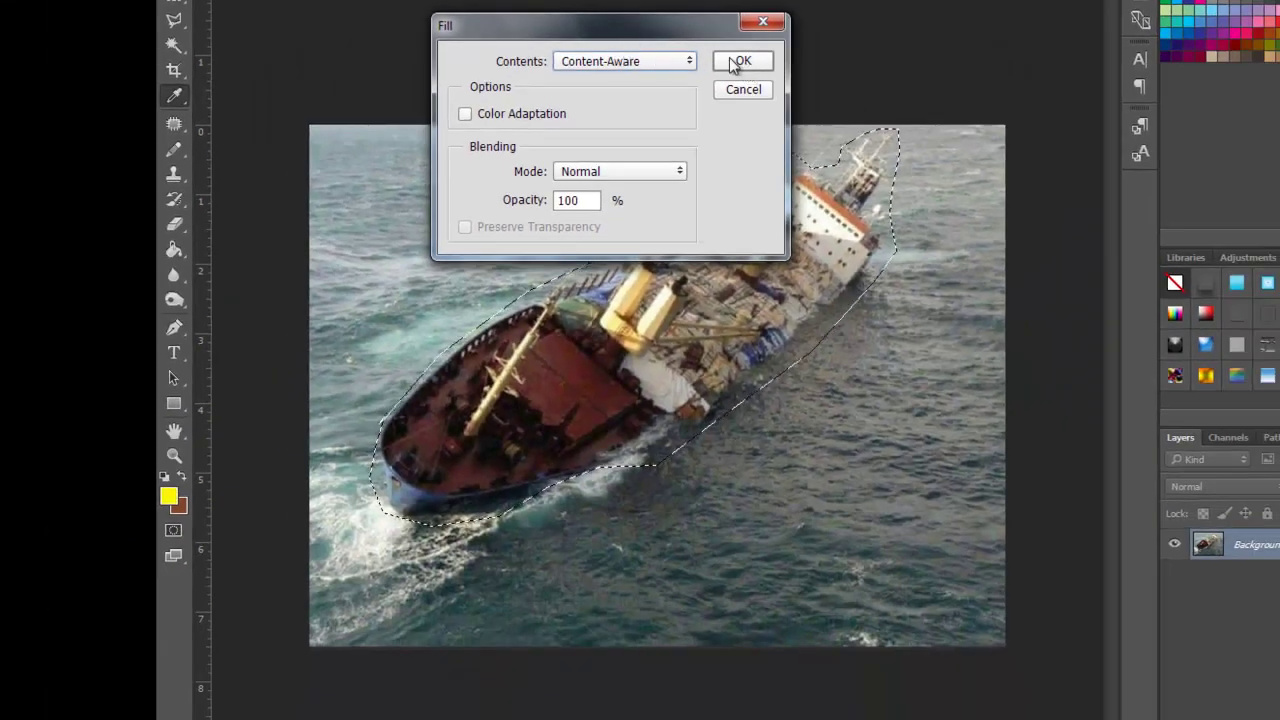
click(729, 62)
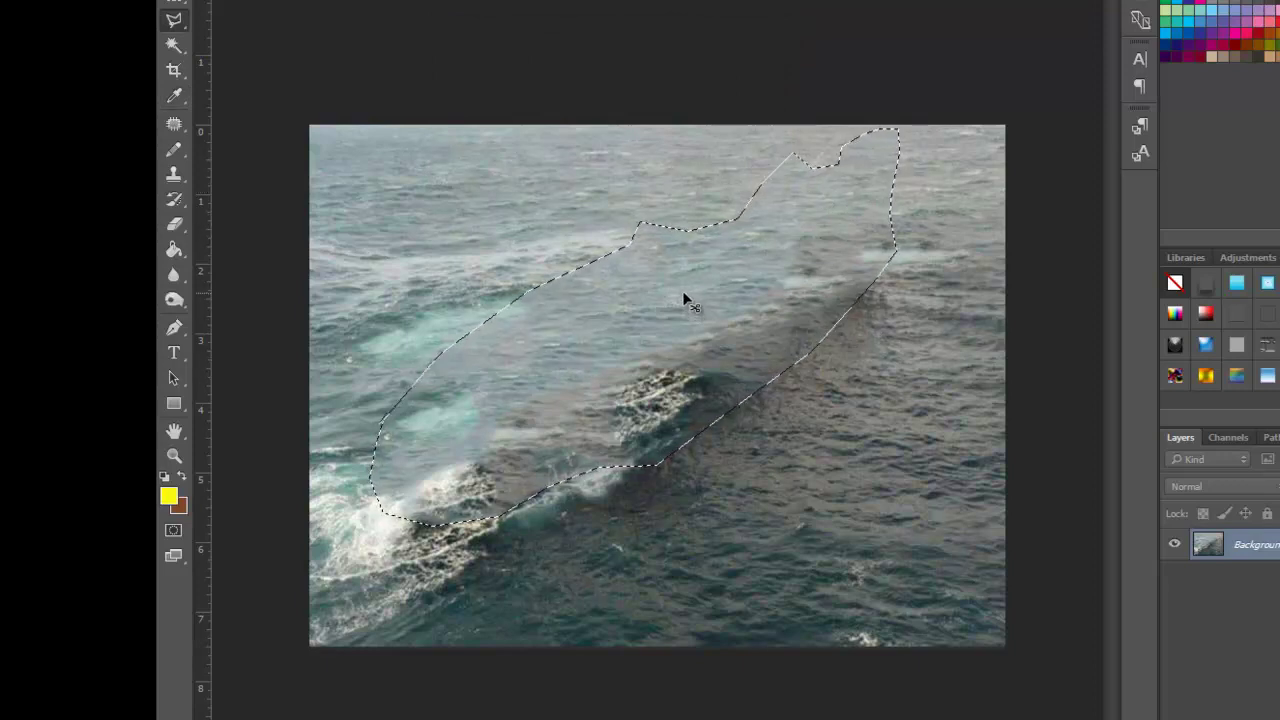
Step: Deselect the filled area on the sea photo with Ctrl+D
key(ctrl+d)
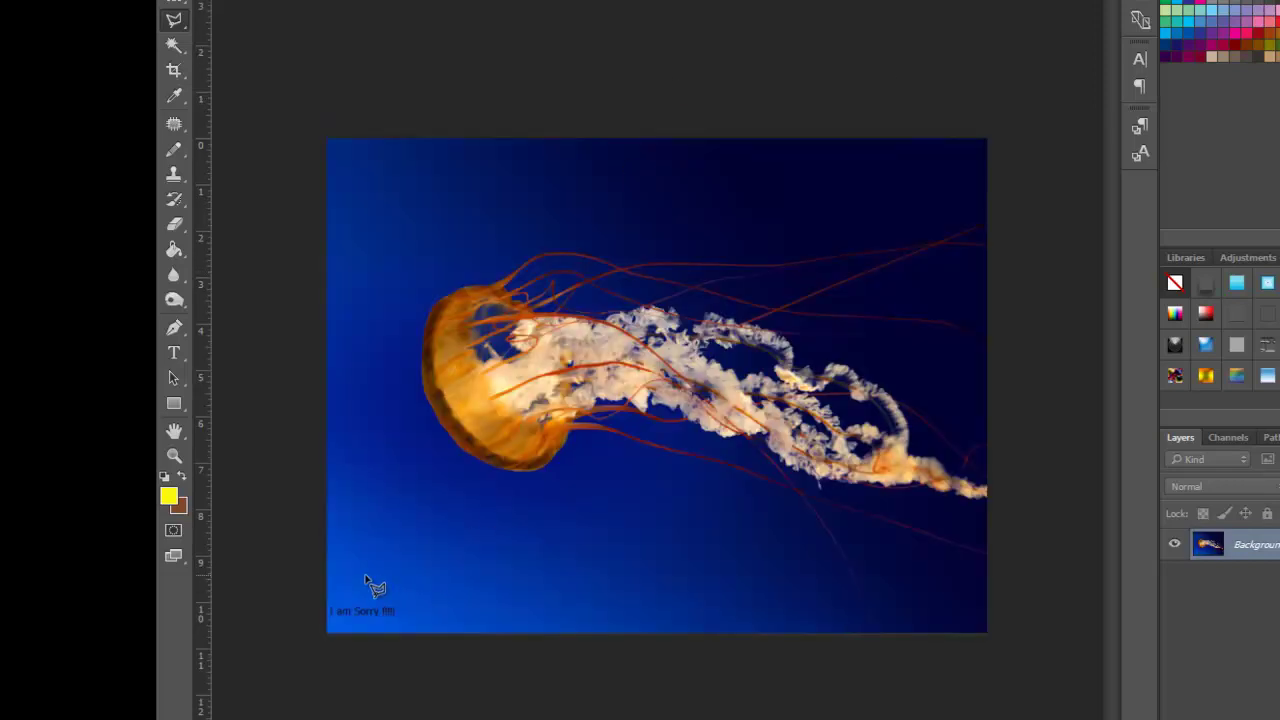
Step: Marquee-select the 'I am Sorry !!!!' caption and Content-Aware fill it with blue water
click(235, 90)
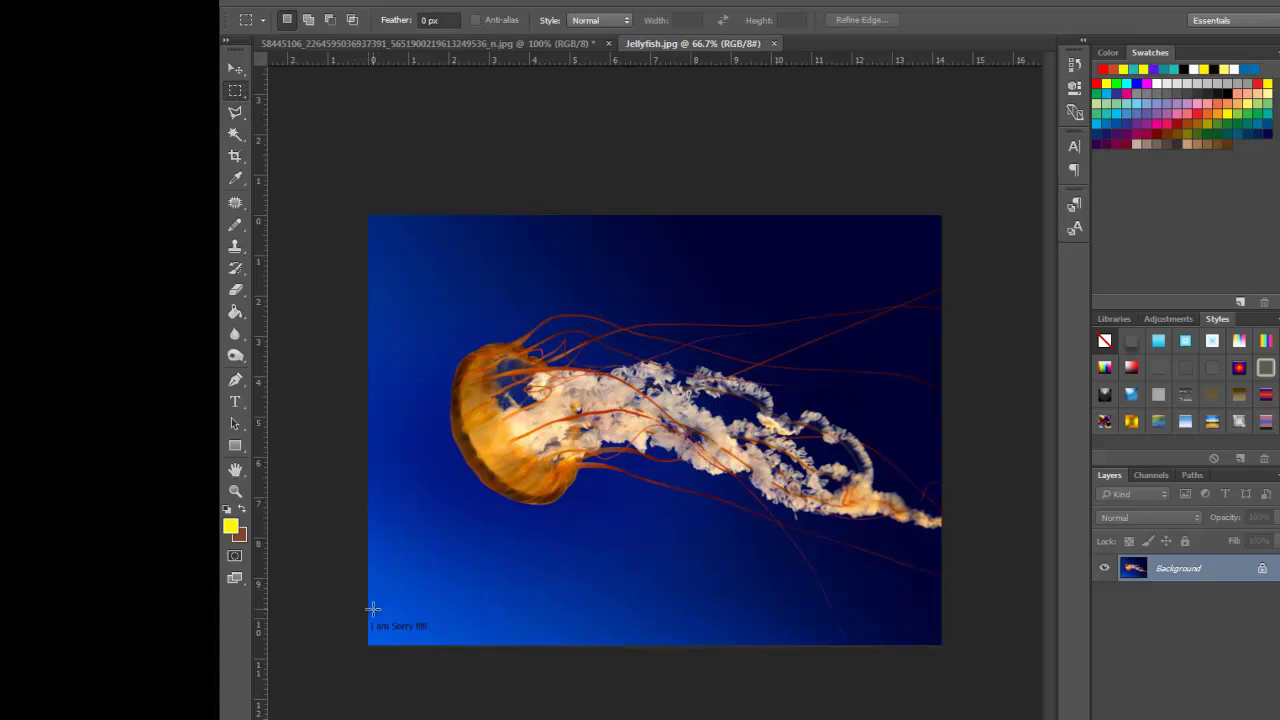
drag(371, 617, 436, 644)
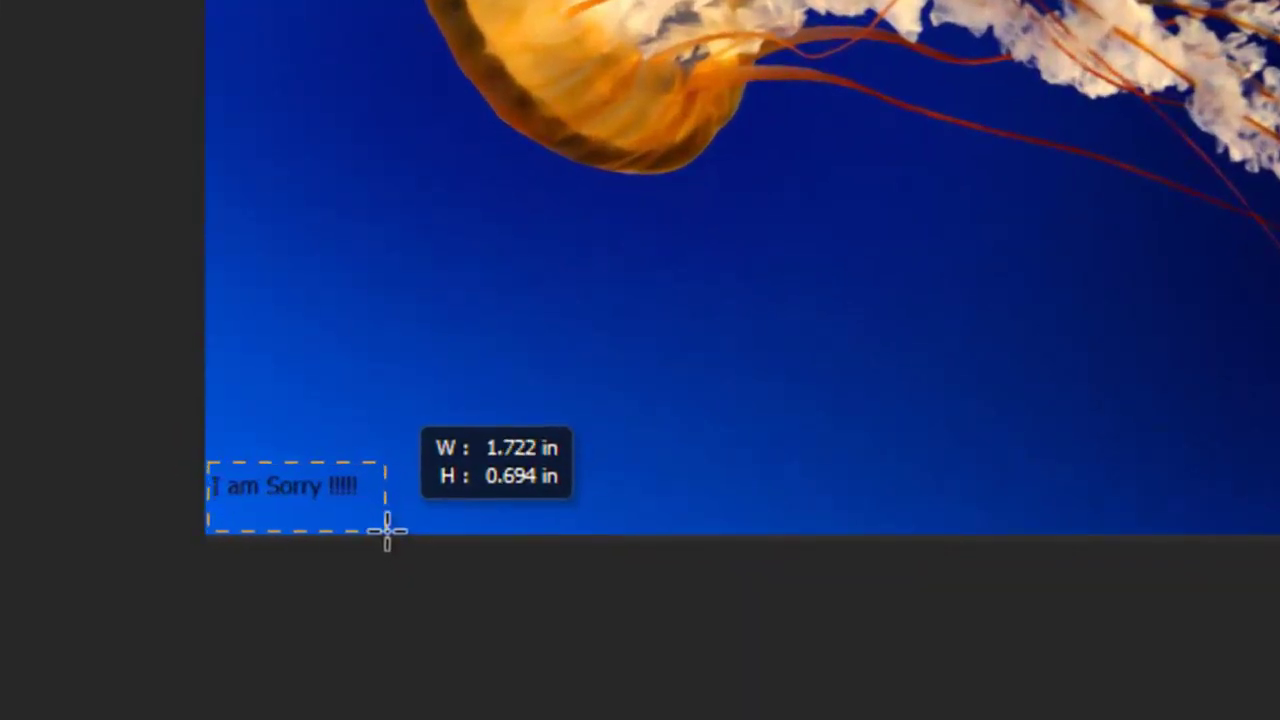
drag(385, 532, 389, 534)
right_click(342, 512)
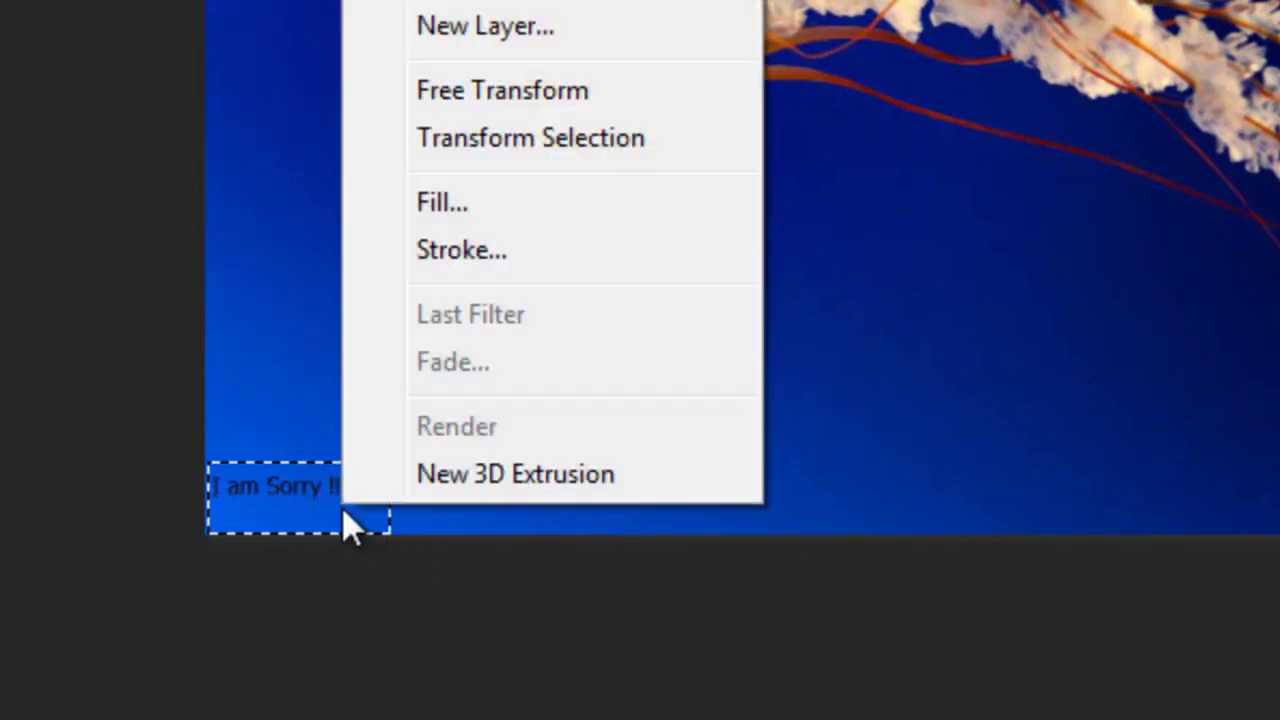
click(483, 198)
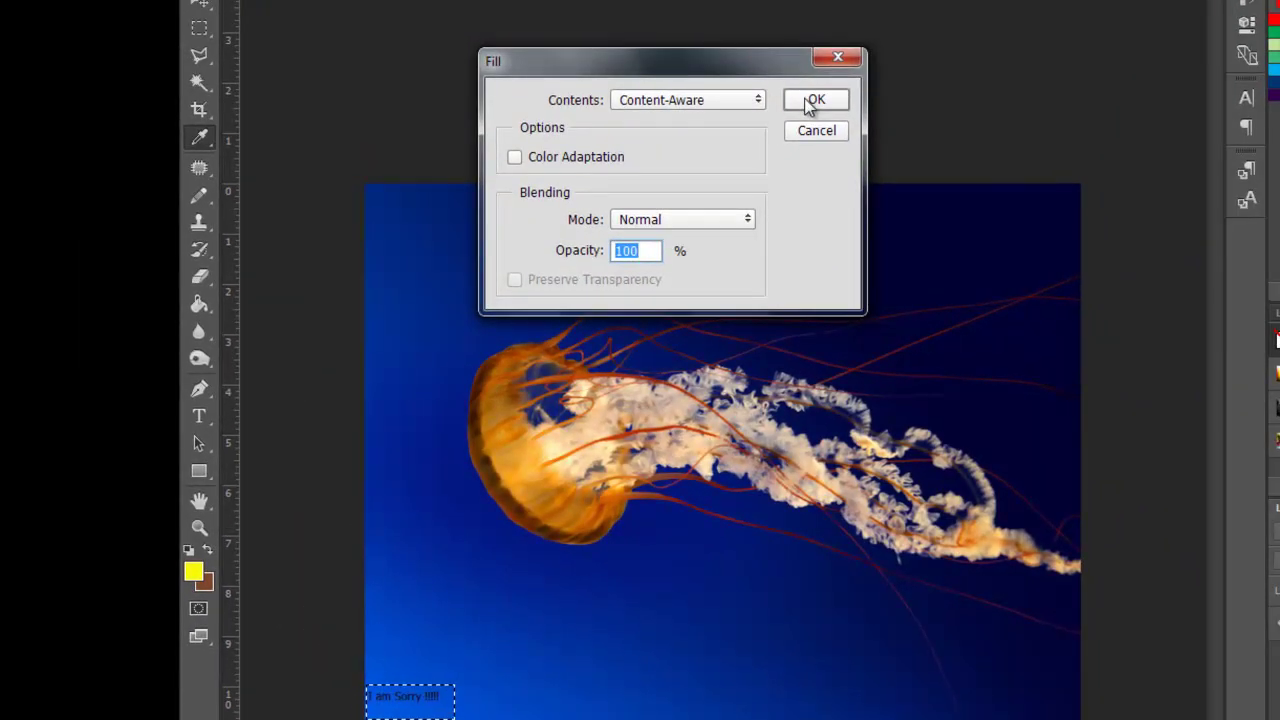
click(812, 102)
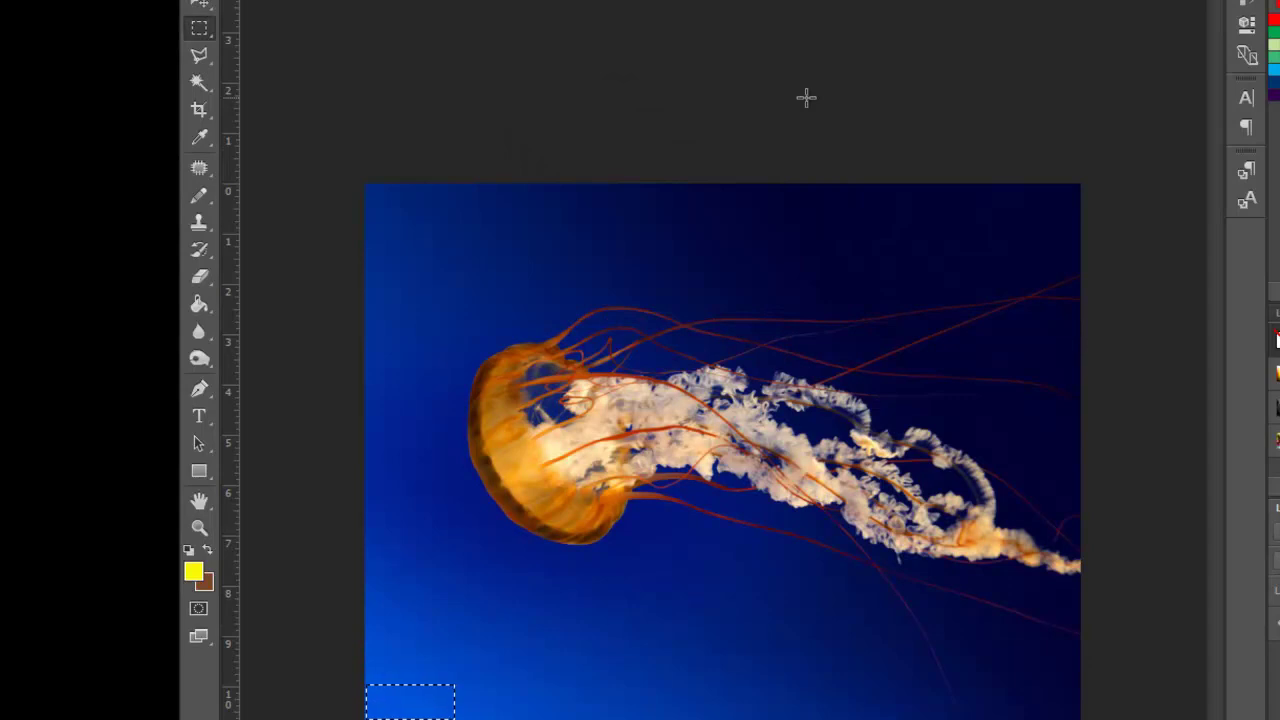